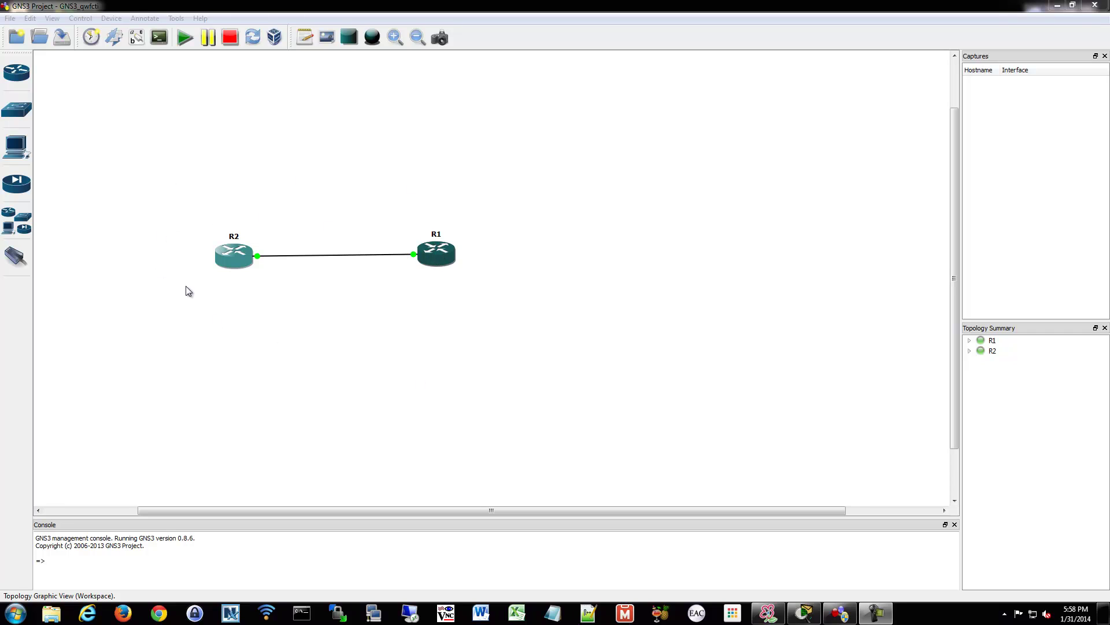
Open R1's console, centre it, and enter 'conf t' then 'int fa0/0' configuration mode
double_click(431, 252)
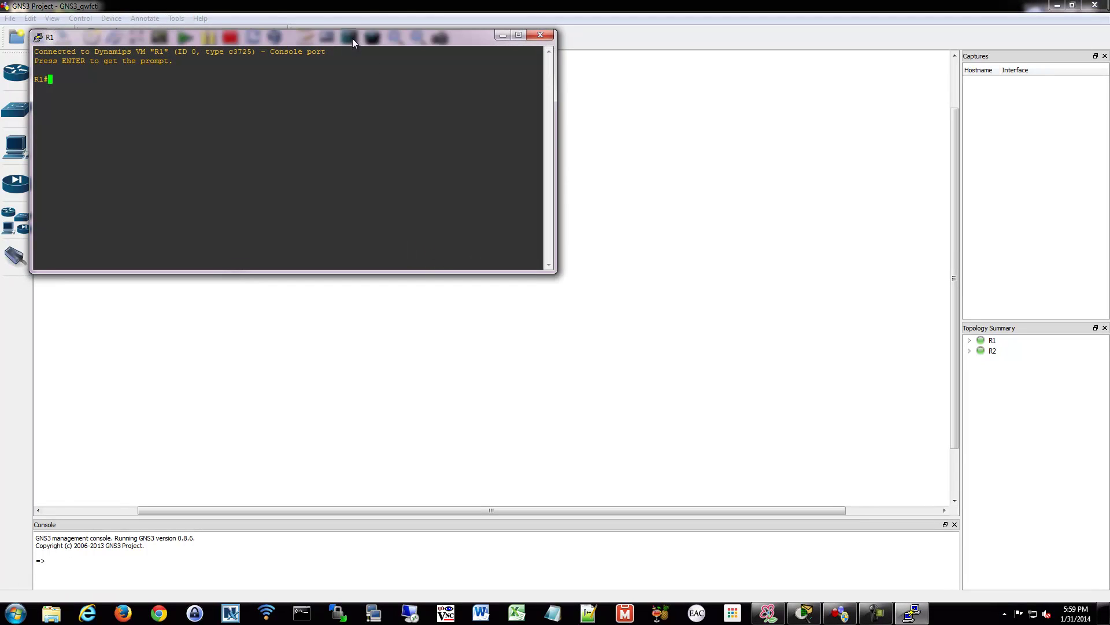
drag(353, 38, 537, 196)
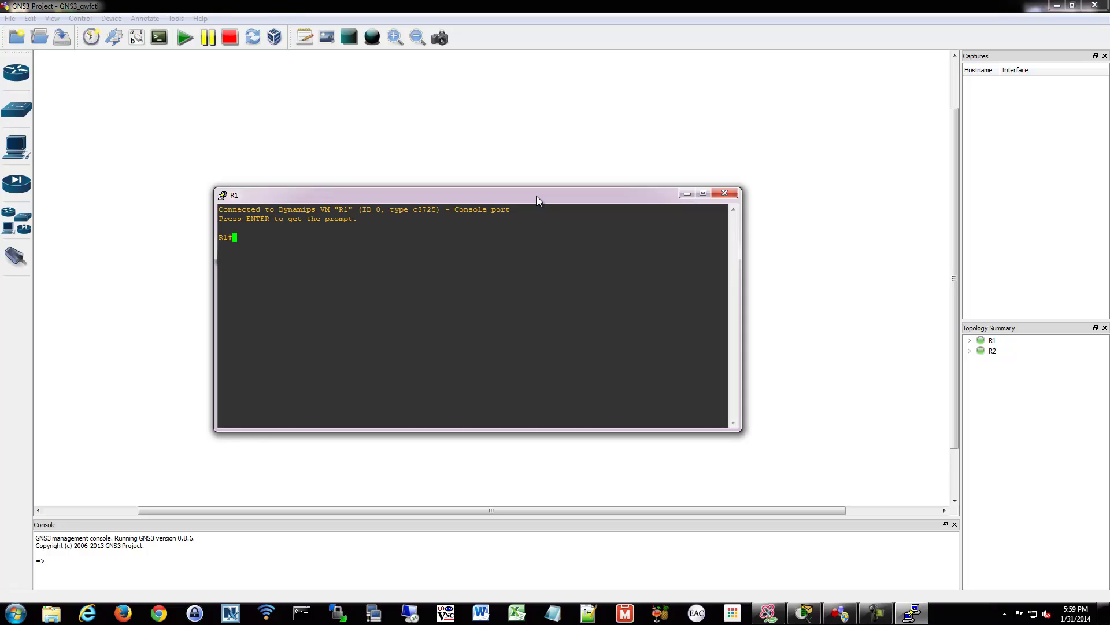
text(conf t)
key(Return)
key(Return)
key(Return)
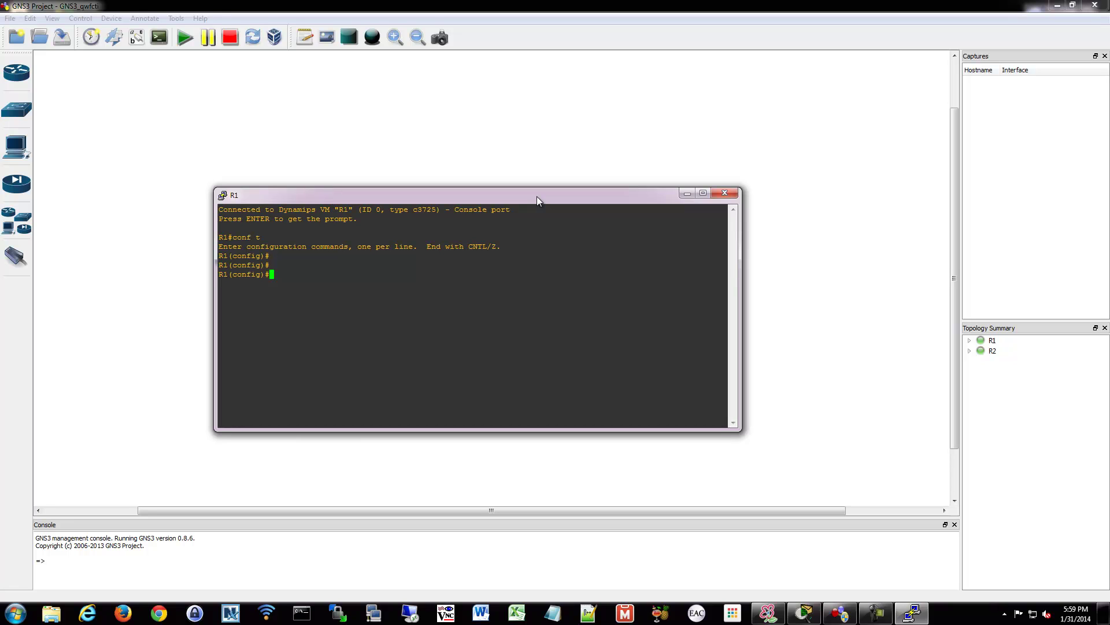
text(int fa0/0)
key(Return)
key(Return)
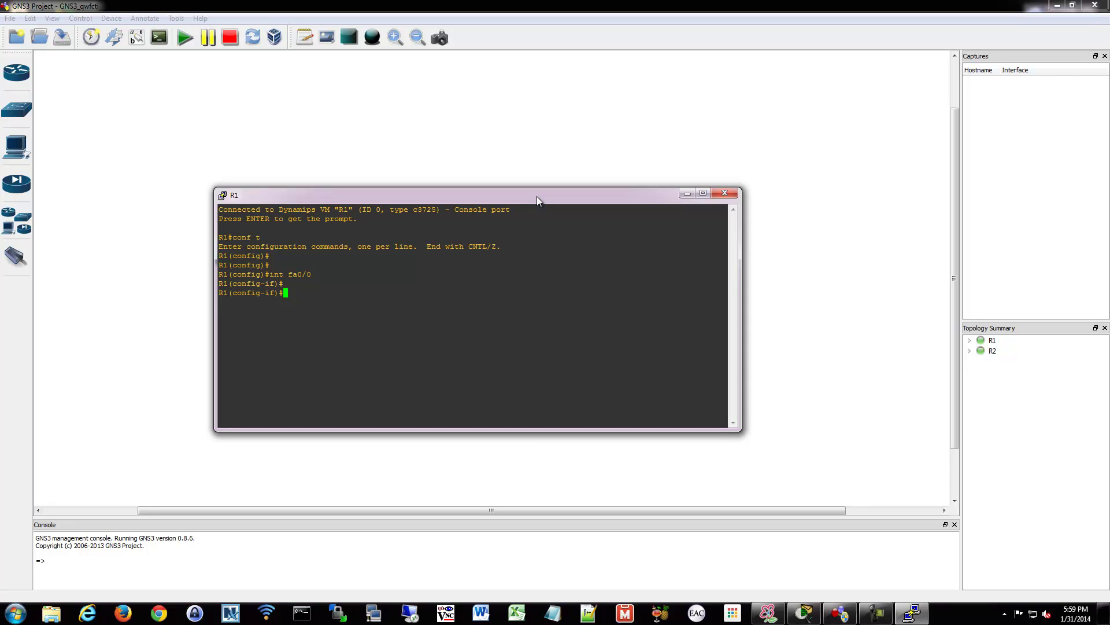
Apply 'ip bandwidth-percent eigrp 1 75' on interface fa0/0
text(ip band)
key(Tab)
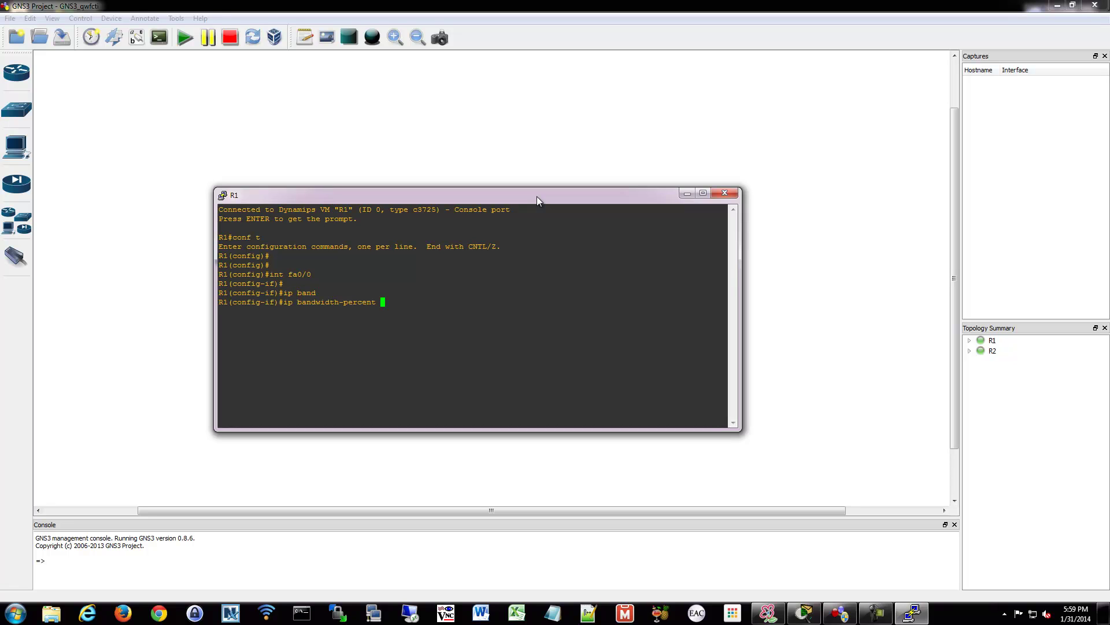
text(eigr)
key(Tab)
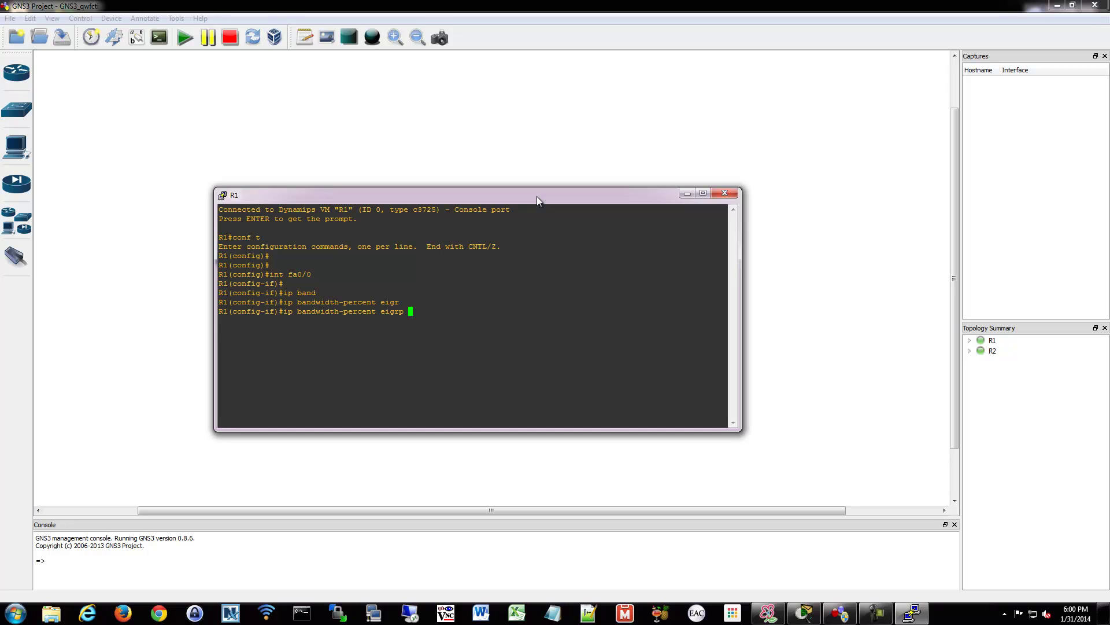
text(1)
text(?)
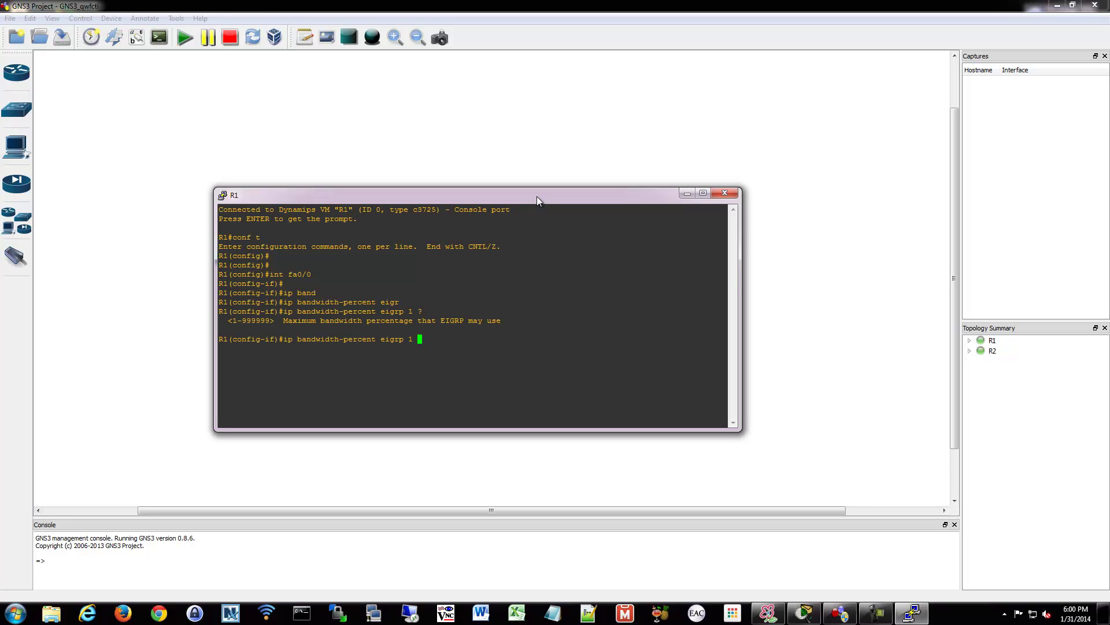
text(75)
key(Return)
Set the EIGRP 1 hello interval on fa0/0 to 2 seconds
text(ip hell)
key(Tab)
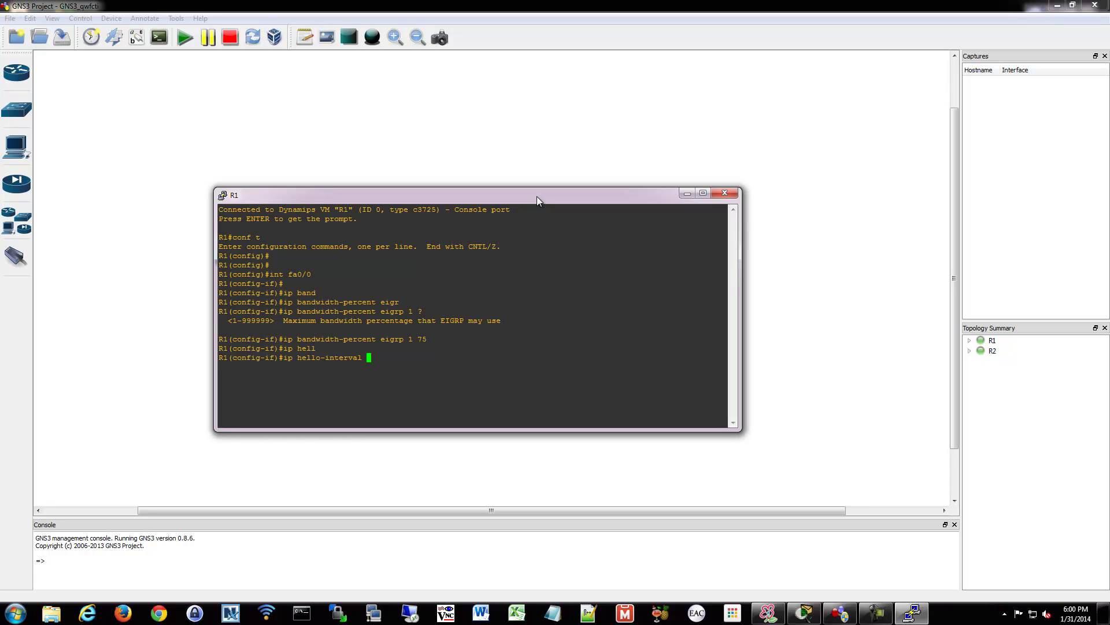
text(eig)
key(Tab)
text(1 )
text(?)
text(2)
key(Return)
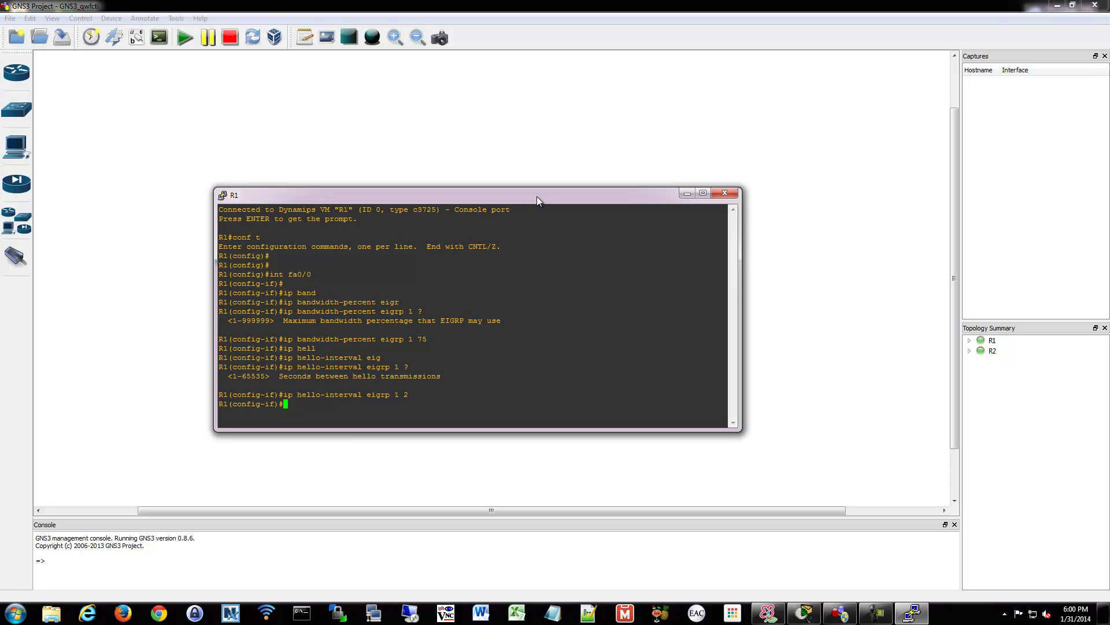
Set the EIGRP 1 hold time on fa0/0 to 10 seconds
text(ip hol)
key(Tab)
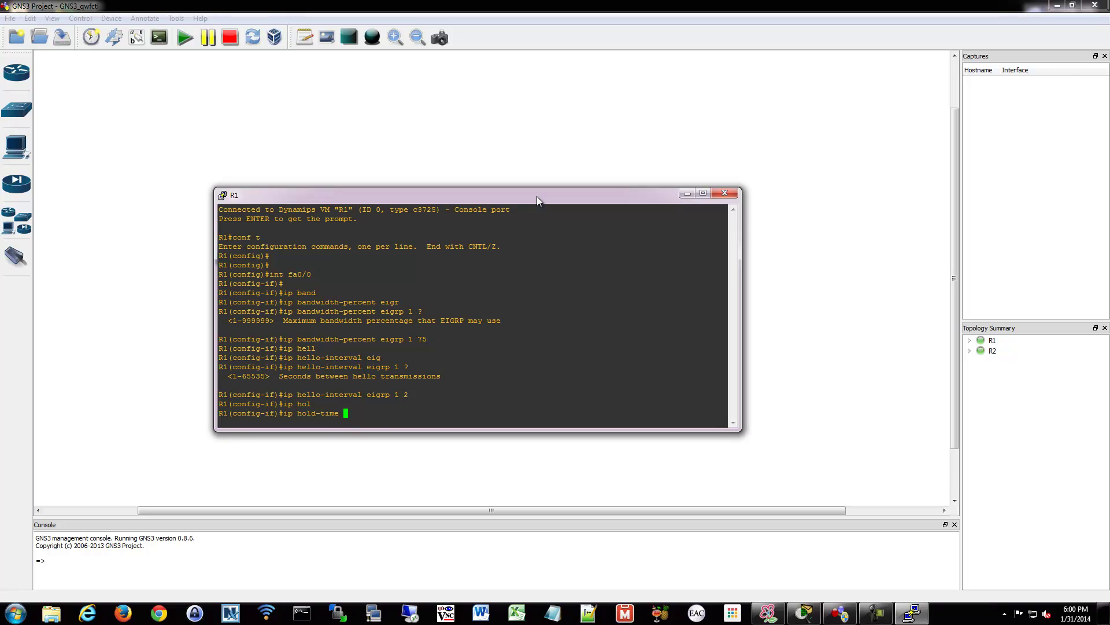
text(eig)
key(Tab)
text(1 ?)
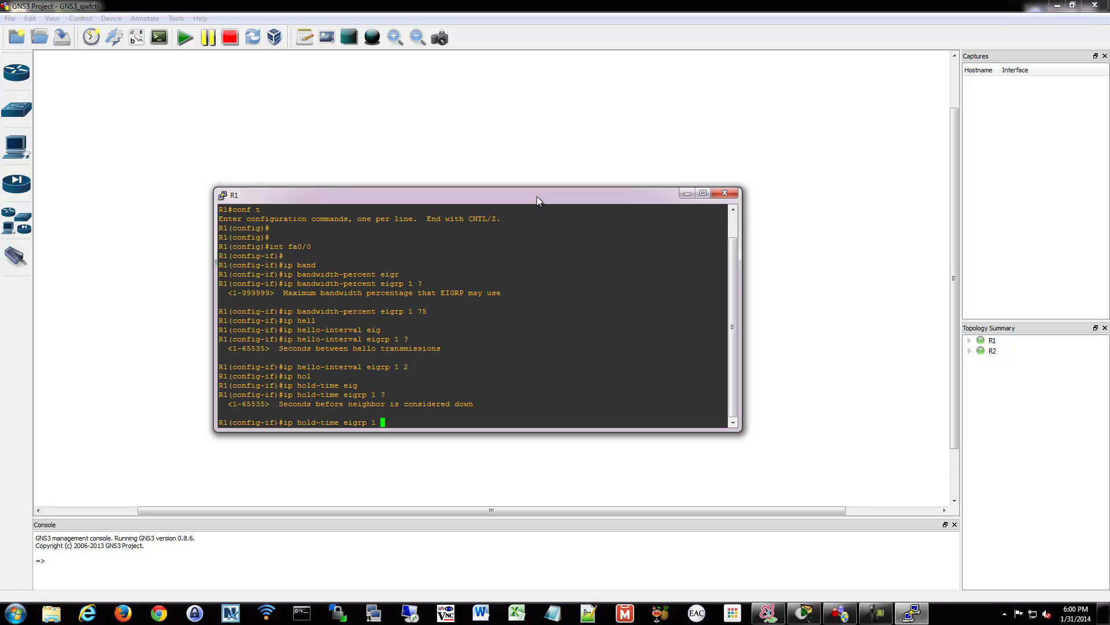
drag(449, 360, 294, 307)
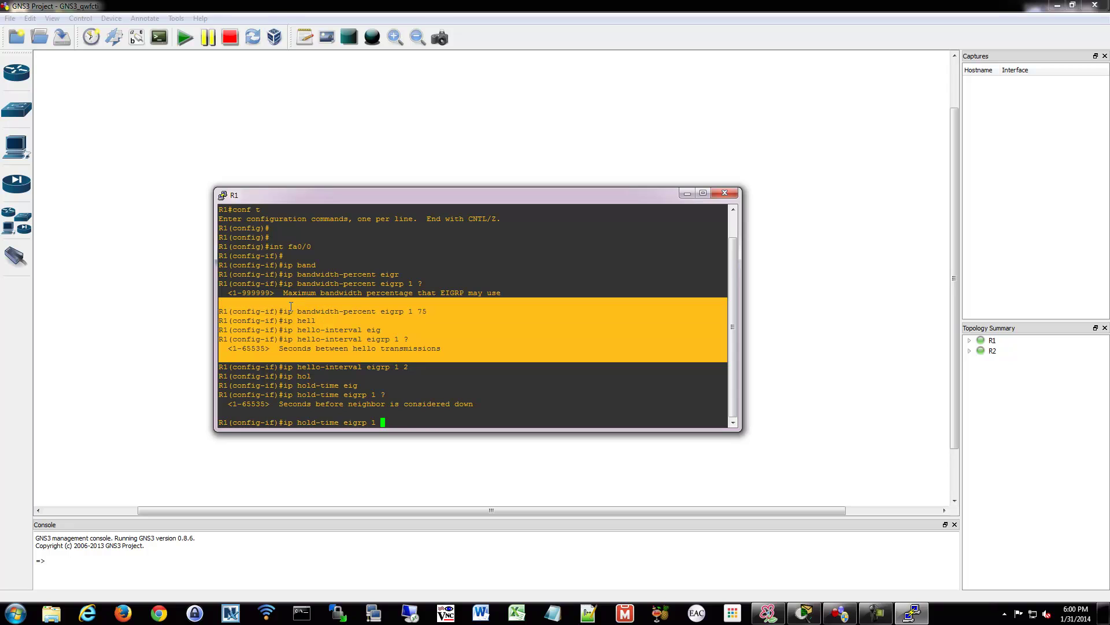
click(398, 419)
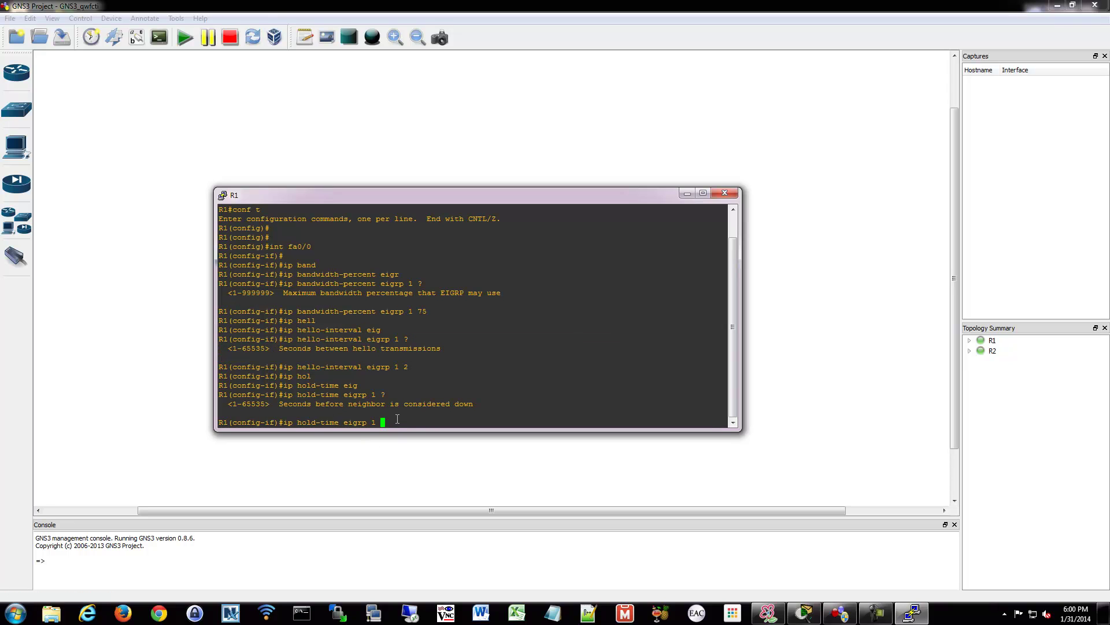
text(10)
key(Return)
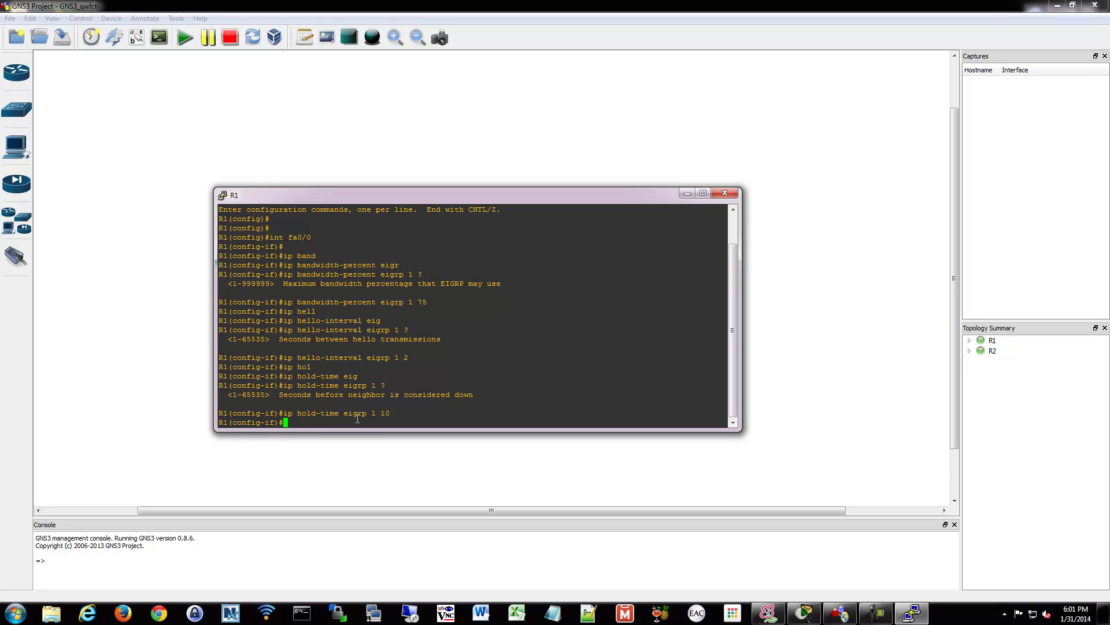
Under router eigrp 1, set maximum-paths 4, then exit to global configuration
text(exit)
key(Return)
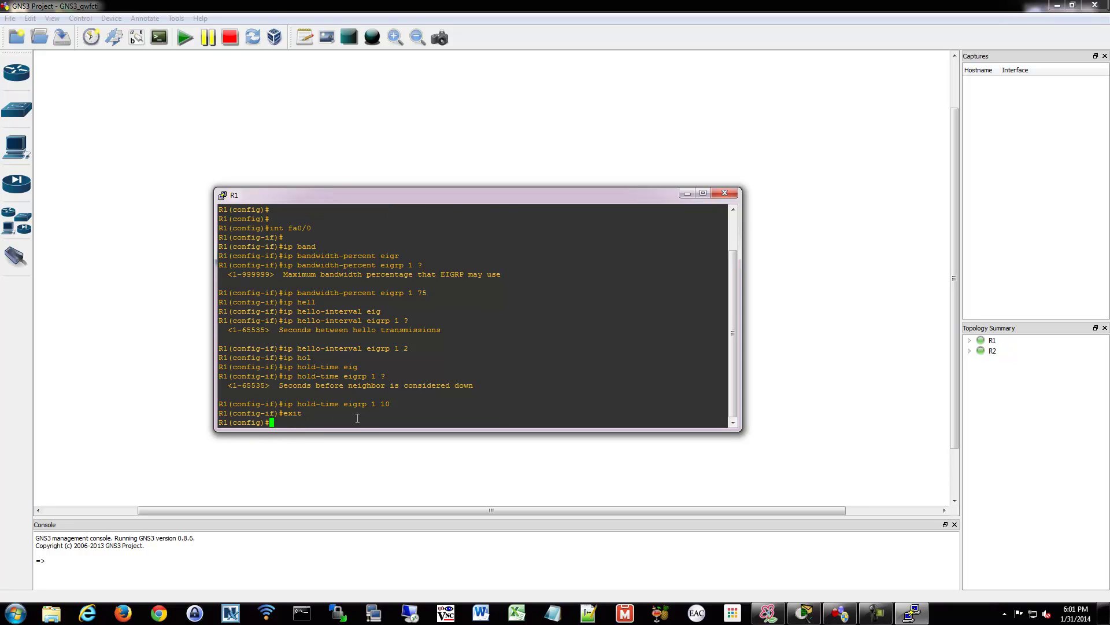
text(router eigrp 1)
key(Return)
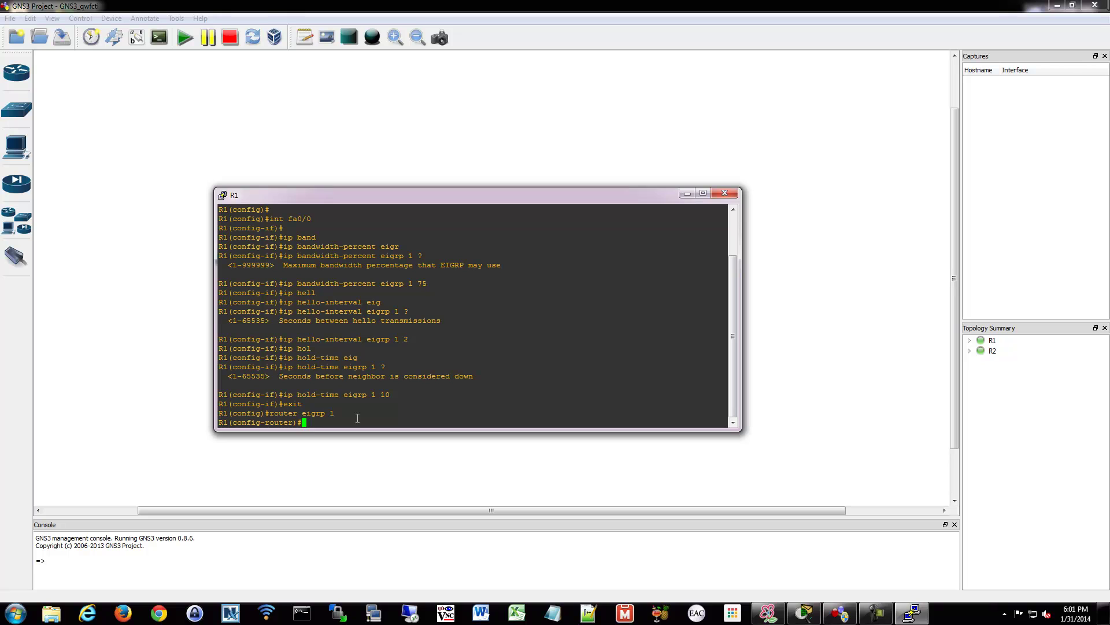
text(mac)
key(Tab)
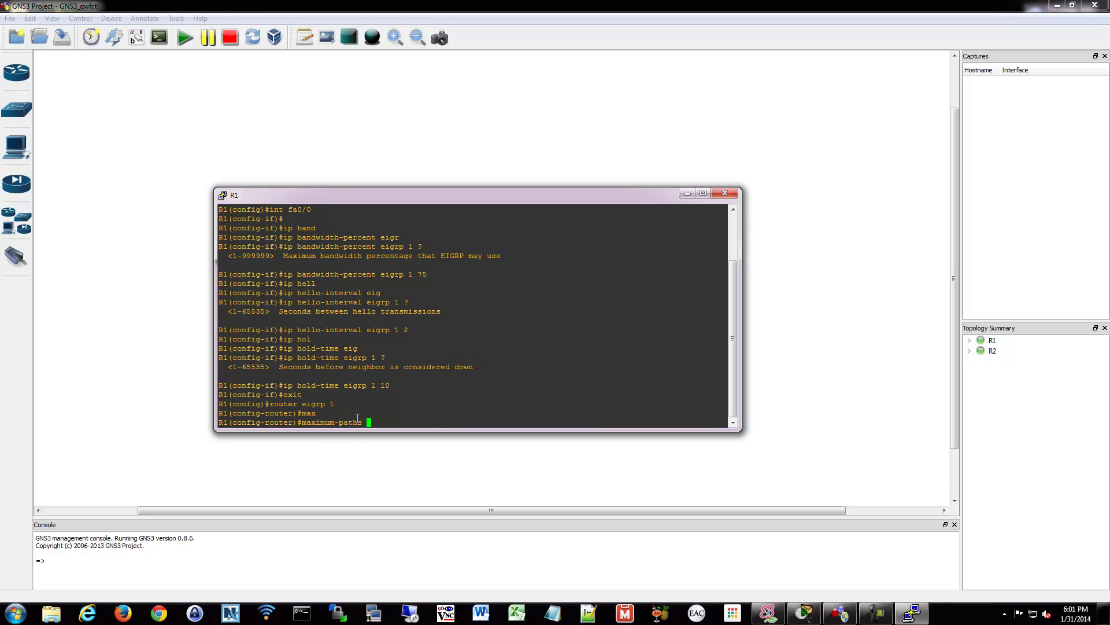
text(?)
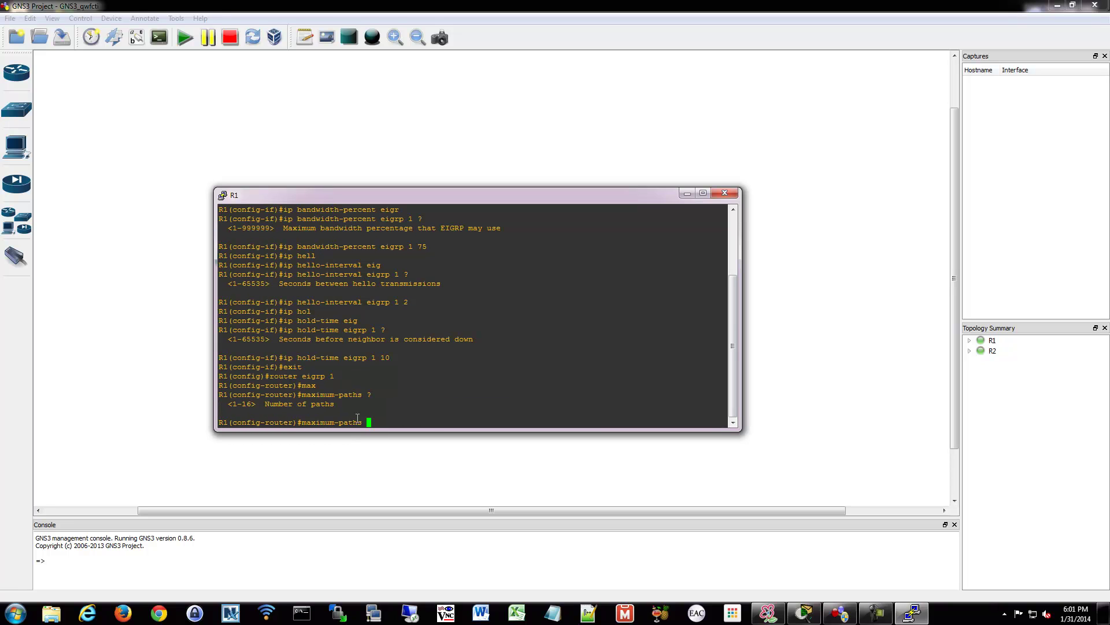
text(4)
key(Return)
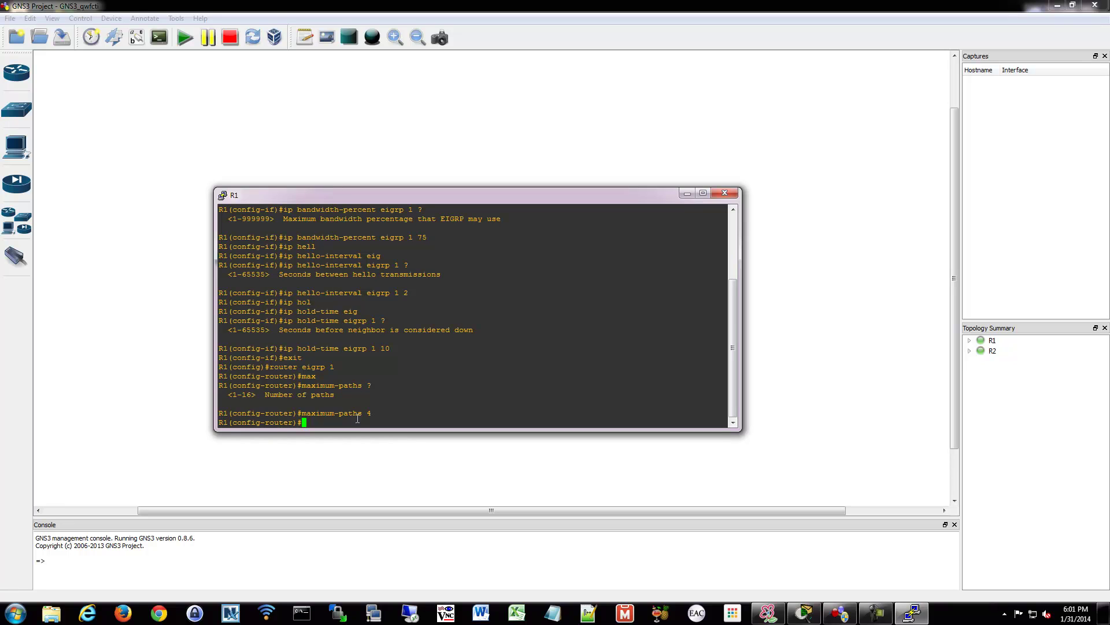
text(exit)
key(Return)
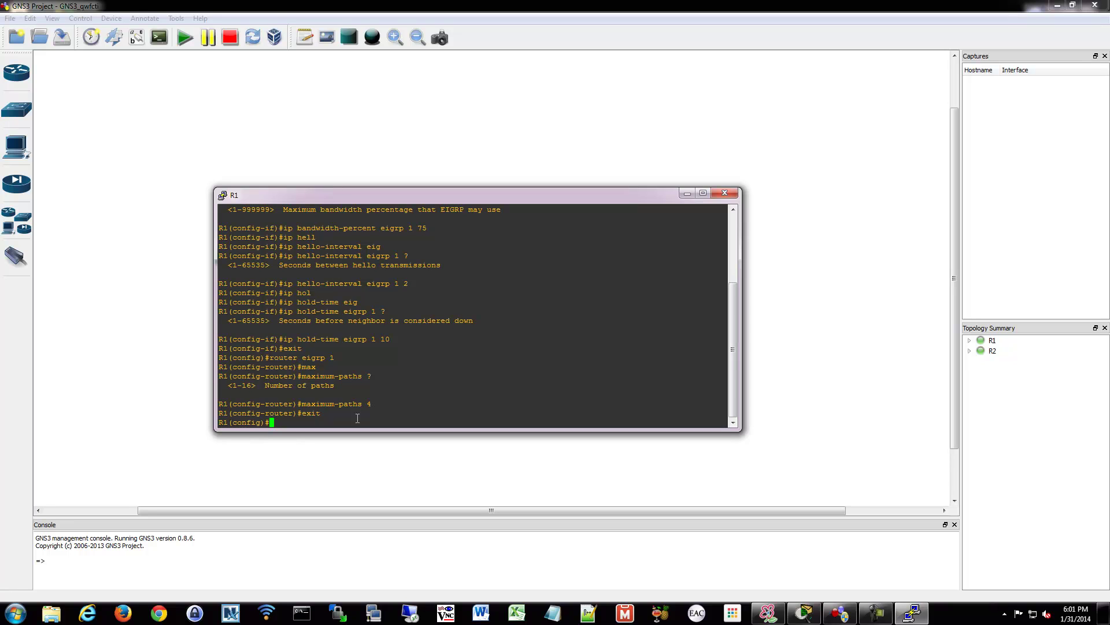
Create key chain Test with key 0 and set its key-string to the shared secret
text(key)
text(ch)
text(ain)
text(?)
text(Test)
key(Return)
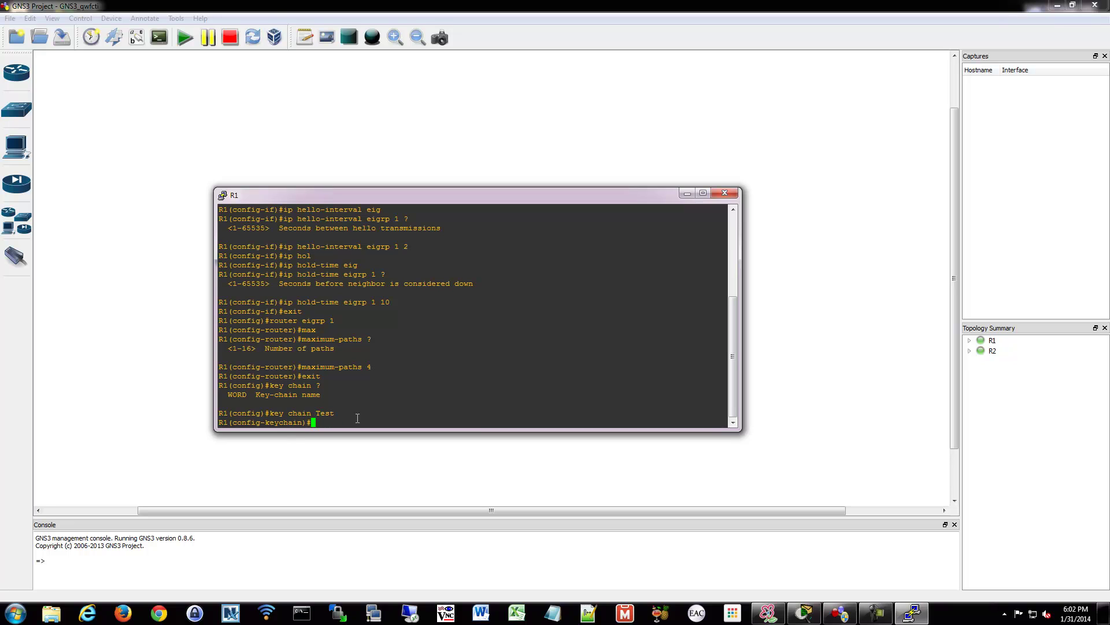
text(key 0)
key(Return)
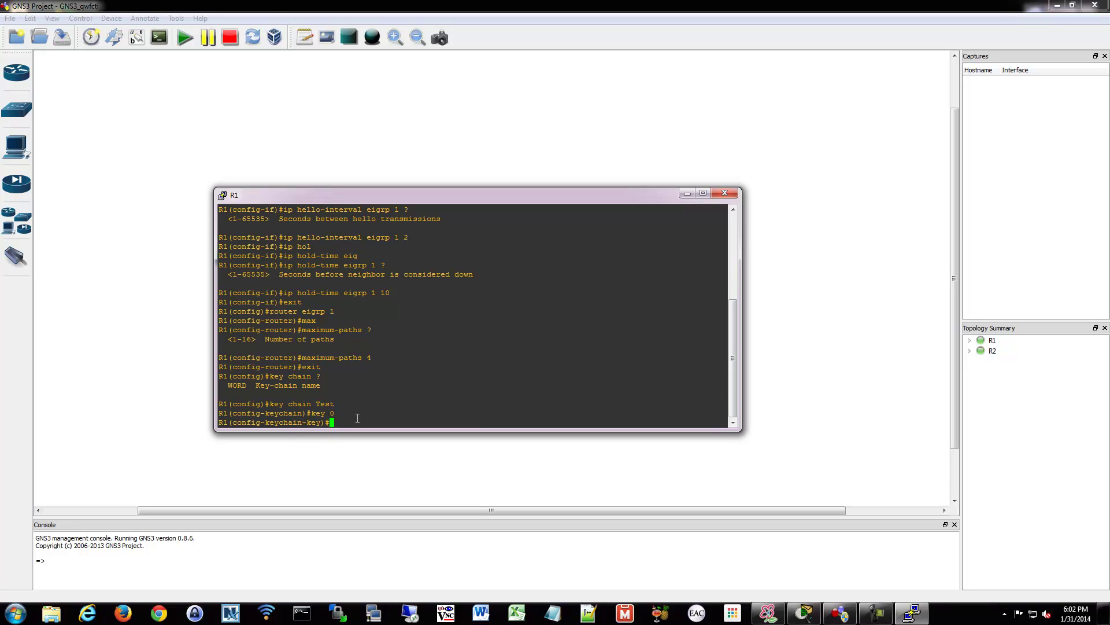
text(key-str)
key(Tab)
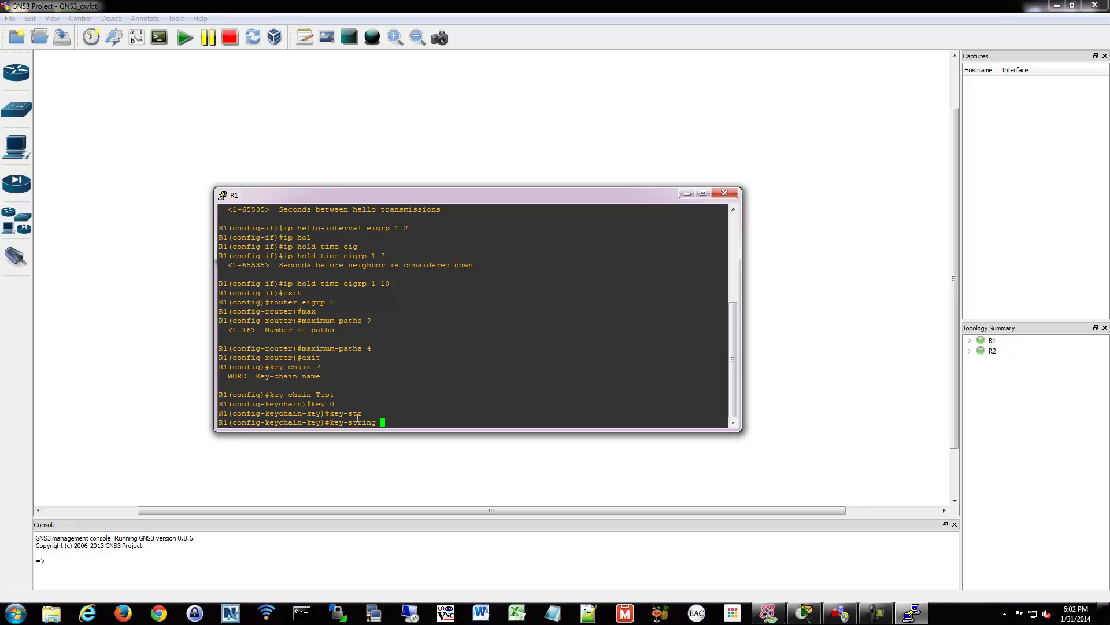
text(cisco)
key(Return)
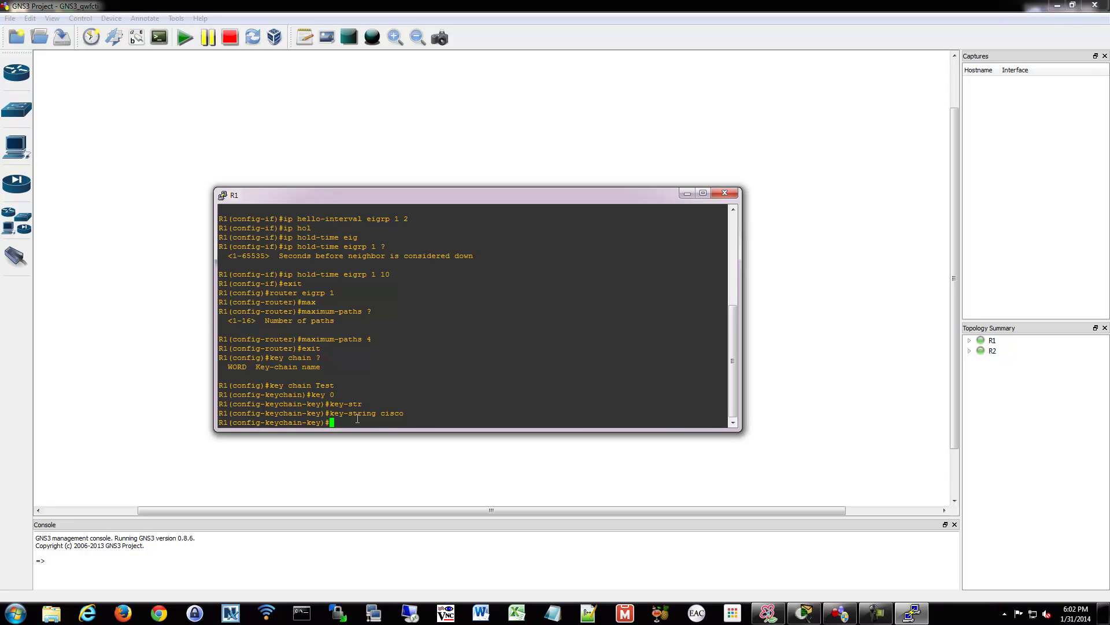
On interface fa0/0, enable 'ip authentication mode eigrp 1 md5'
text(int fa0/0)
key(Return)
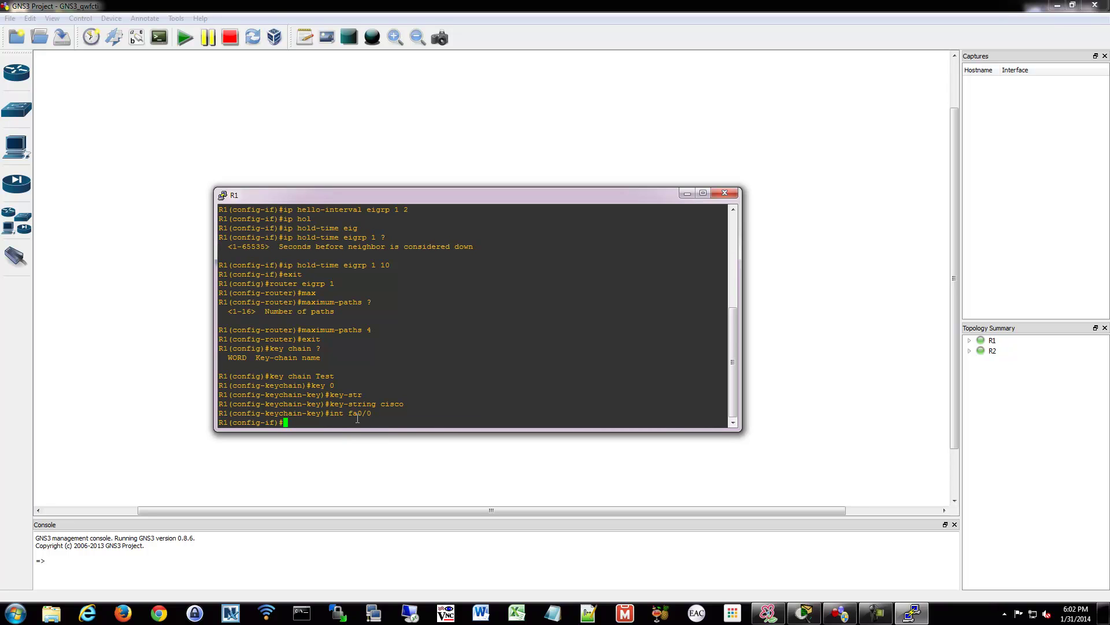
text(ip authe)
key(Tab)
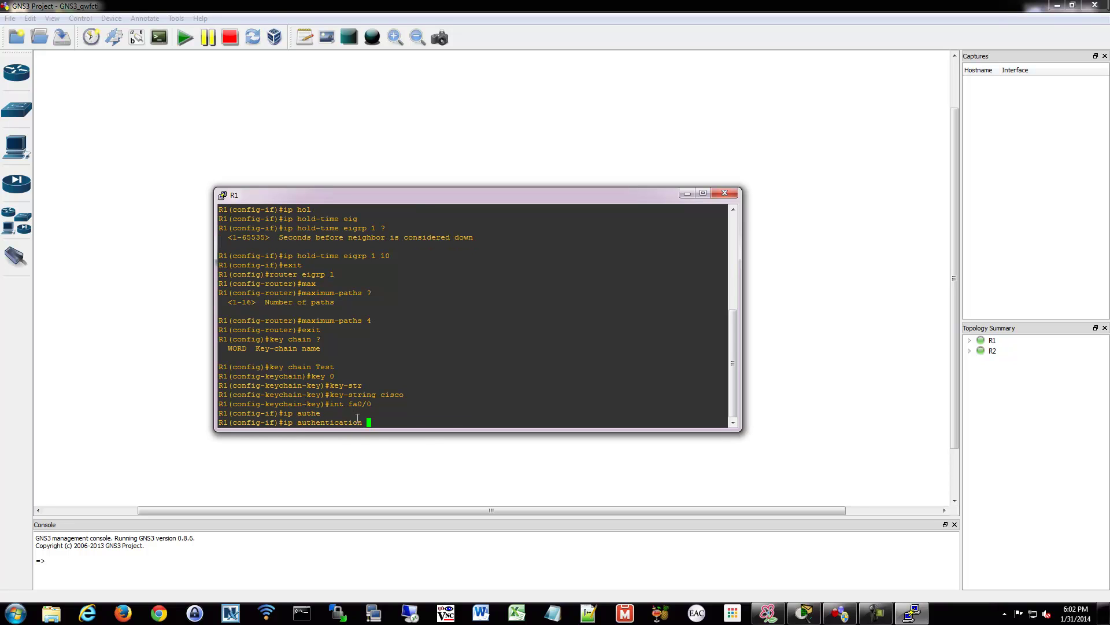
text(mode e)
text(i)
key(Tab)
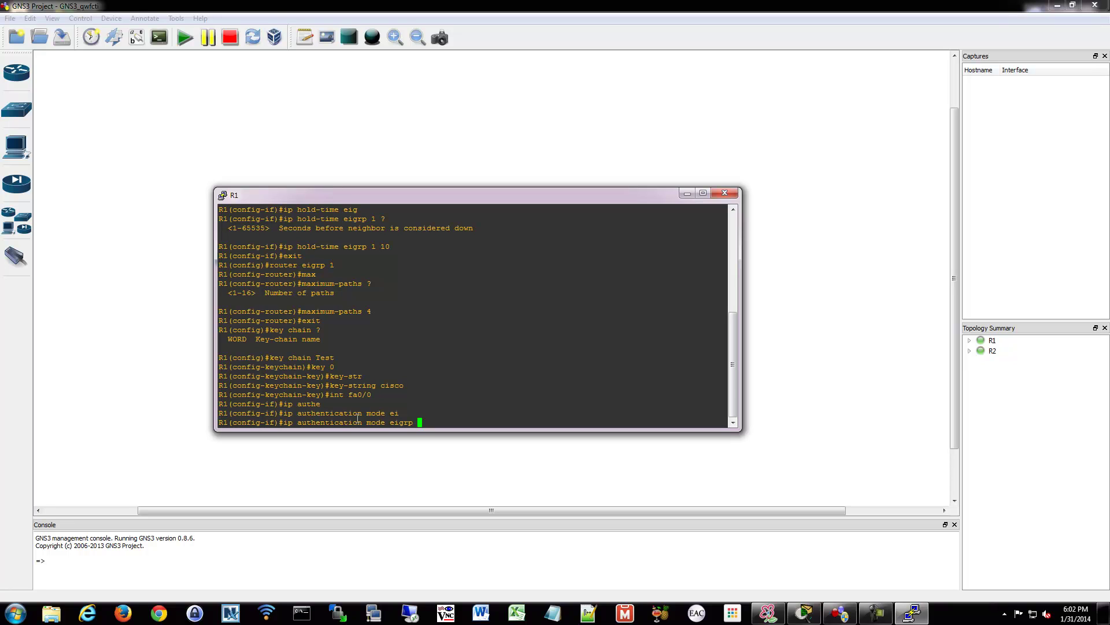
text(1 md5)
key(Return)
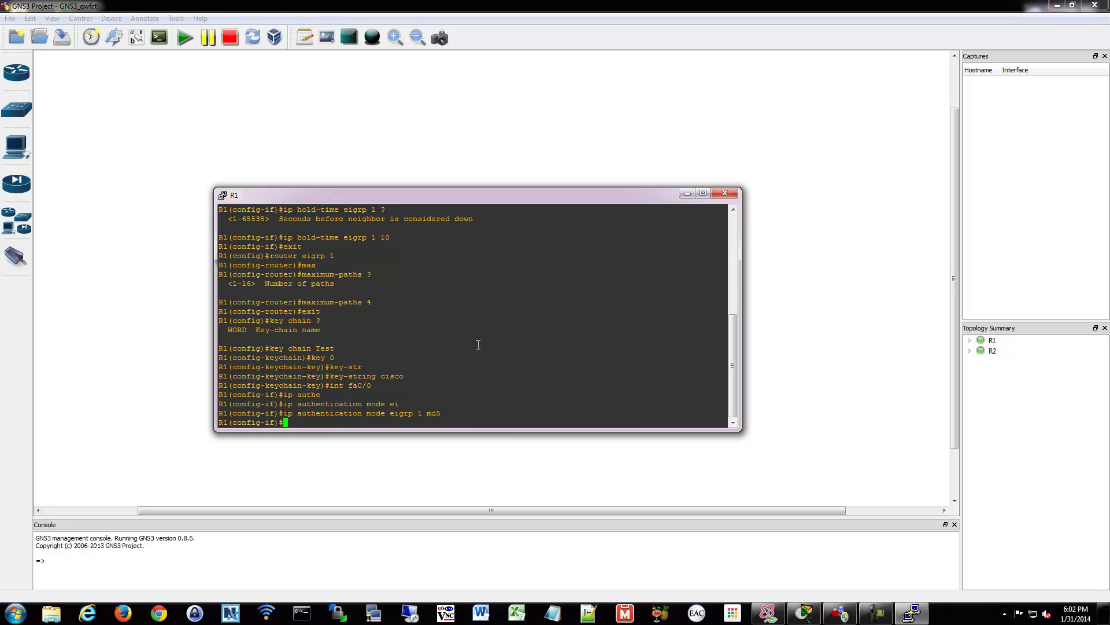
Apply 'ip authentication key-chain eigrp 1 Test' on fa0/0
text(ip autjh)
key(BackSpace)
key(BackSpace)
text(h)
key(Tab)
text(en)
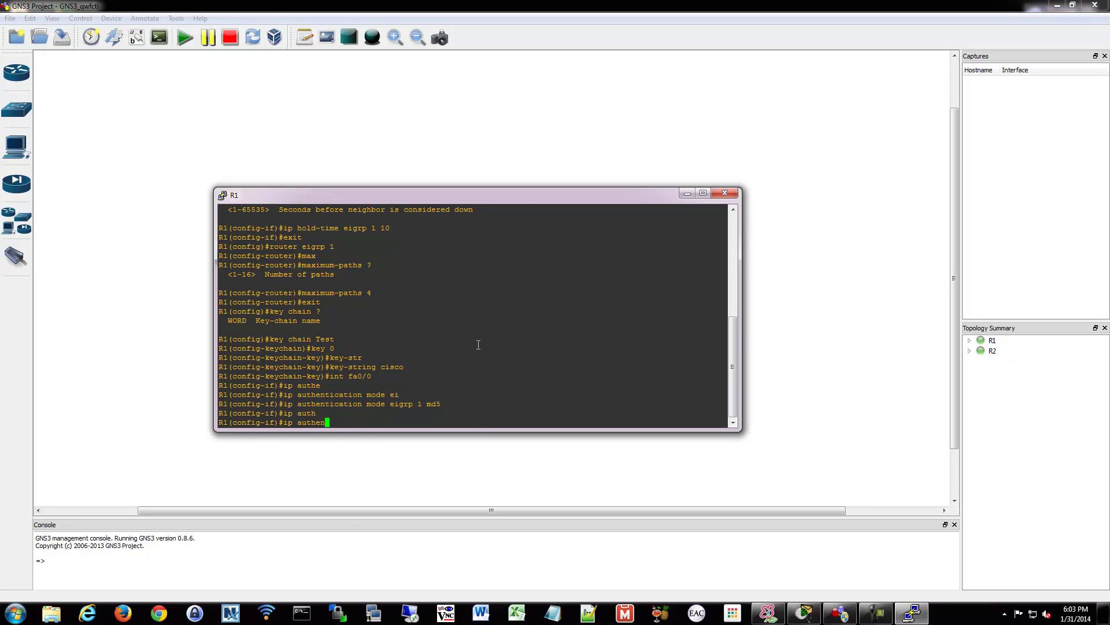
key(Tab)
text(key)
key(Tab)
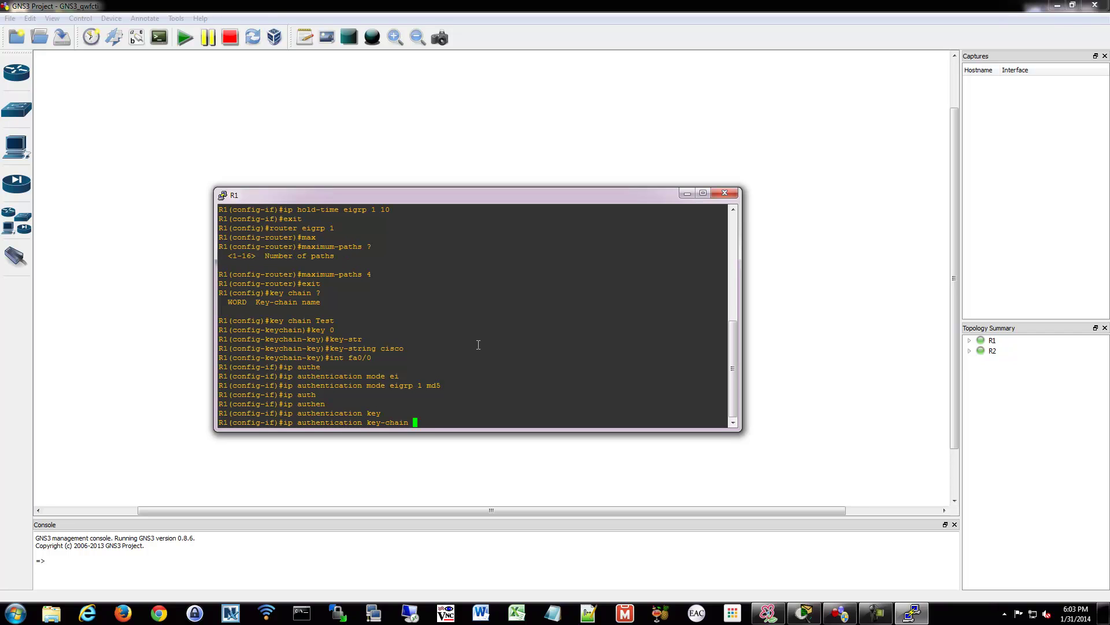
text(eigrp 1)
text(Test)
key(Return)
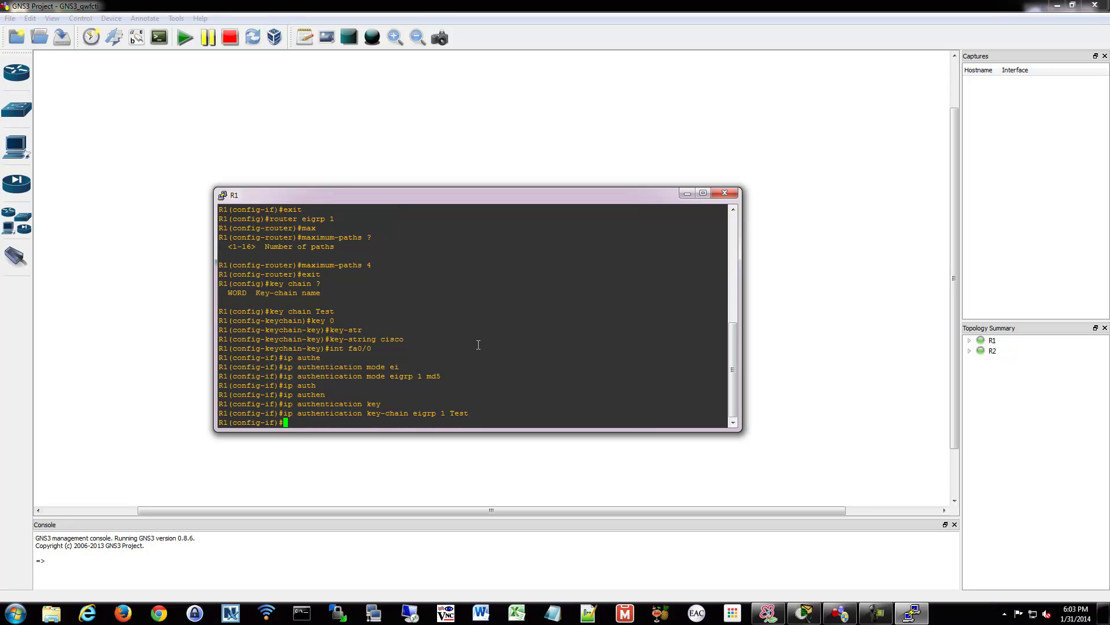